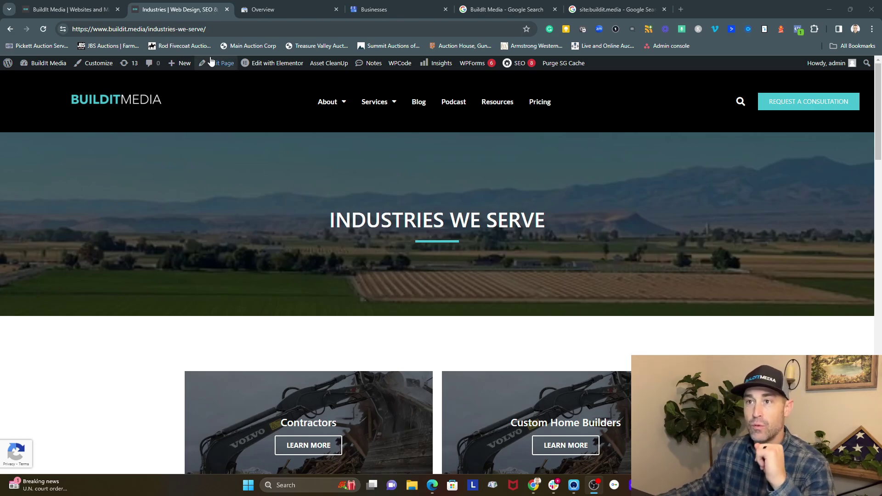
Step: Copy the Industries We Serve page URL from the BuildIt Media site's address bar
{"action": "left_click", "coordinate": [213, 29]}
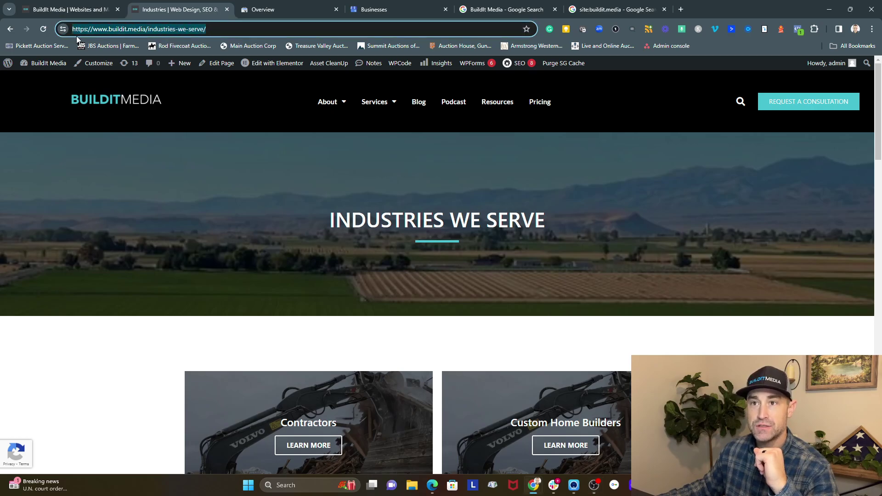
{"action": "right_click", "coordinate": [80, 31]}
{"action": "left_click", "coordinate": [102, 113]}
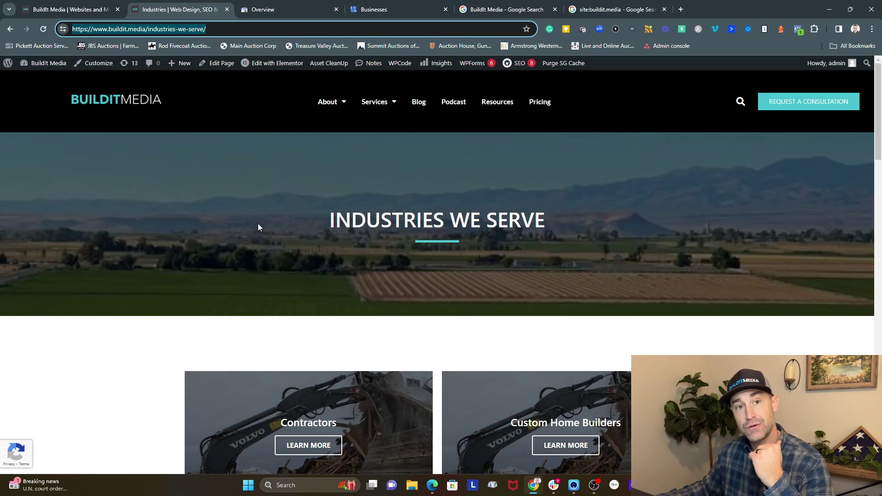
Step: Inspect the pasted Industries We Serve URL with Search Console's URL inspection
{"action": "left_click", "coordinate": [277, 9]}
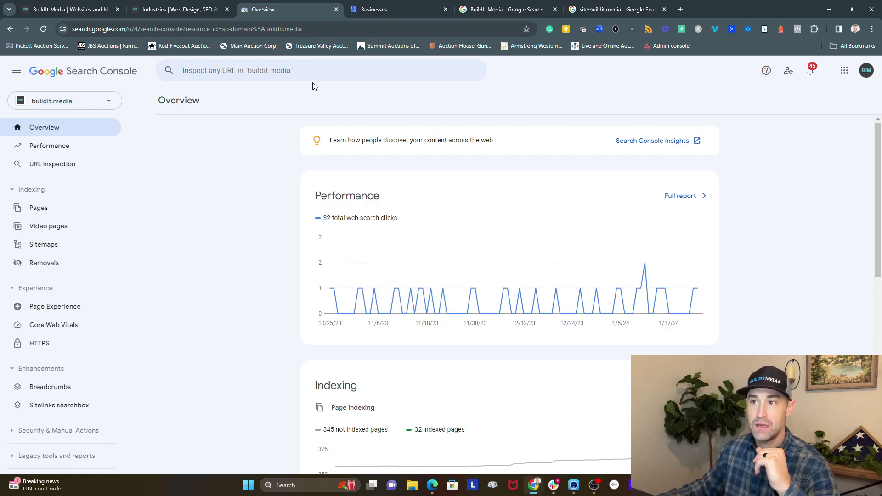
{"action": "left_click", "coordinate": [272, 72]}
{"action": "right_click", "coordinate": [272, 72]}
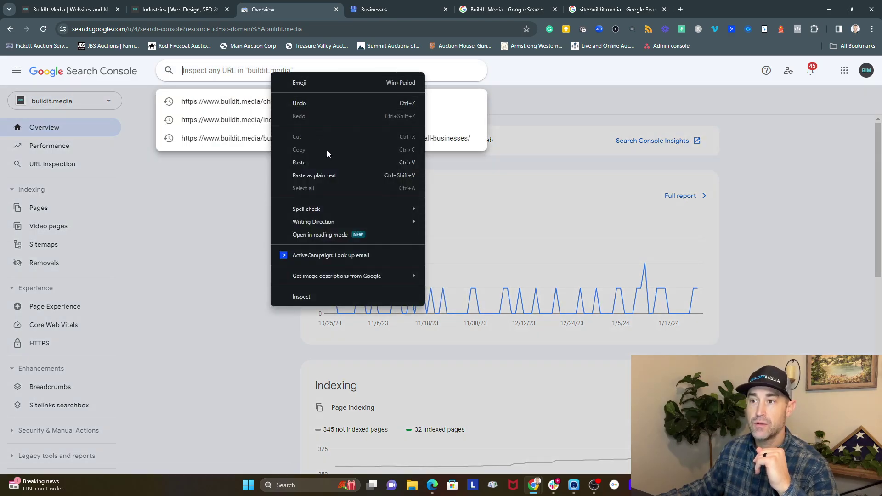
{"action": "left_click", "coordinate": [319, 162]}
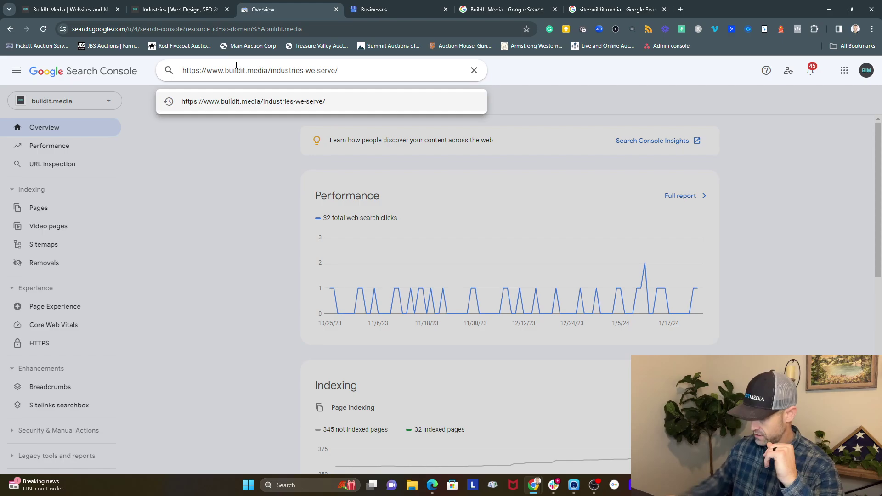
{"action": "key", "text": "Return"}
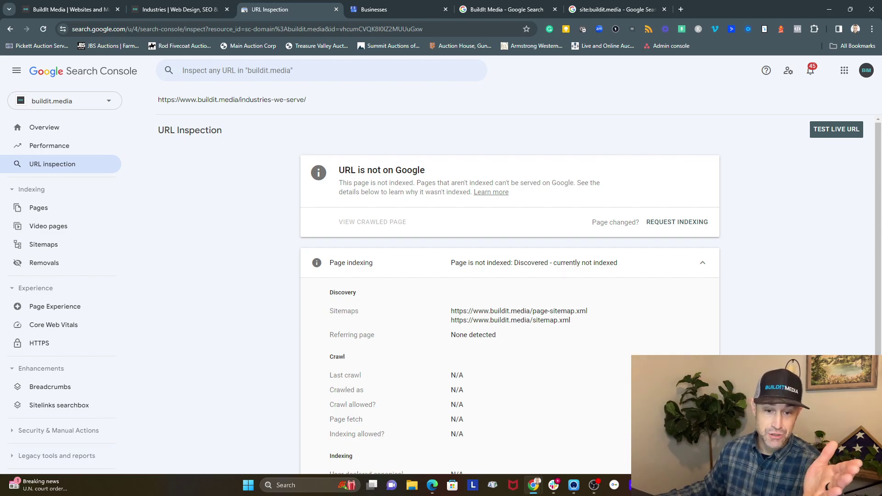
{"action": "scroll", "coordinate": [483, 341], "scroll_direction": "down", "scroll_amount": 1}
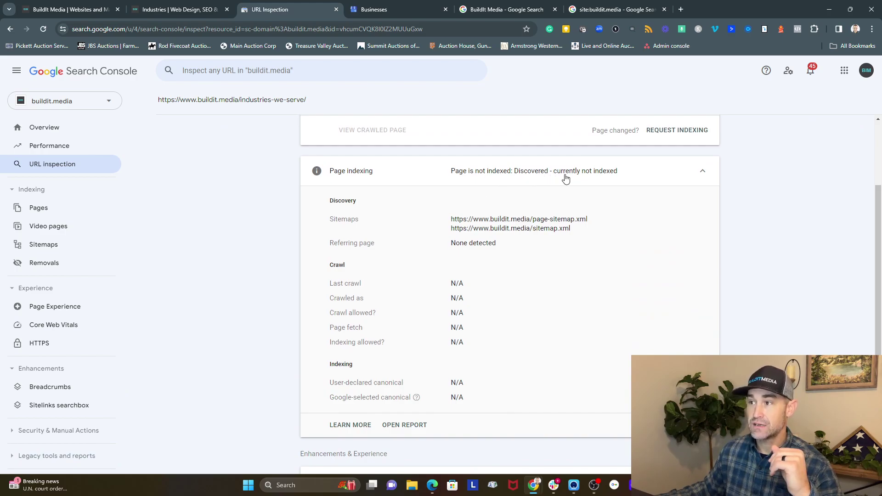
{"action": "scroll", "coordinate": [626, 280], "scroll_direction": "up", "scroll_amount": 1}
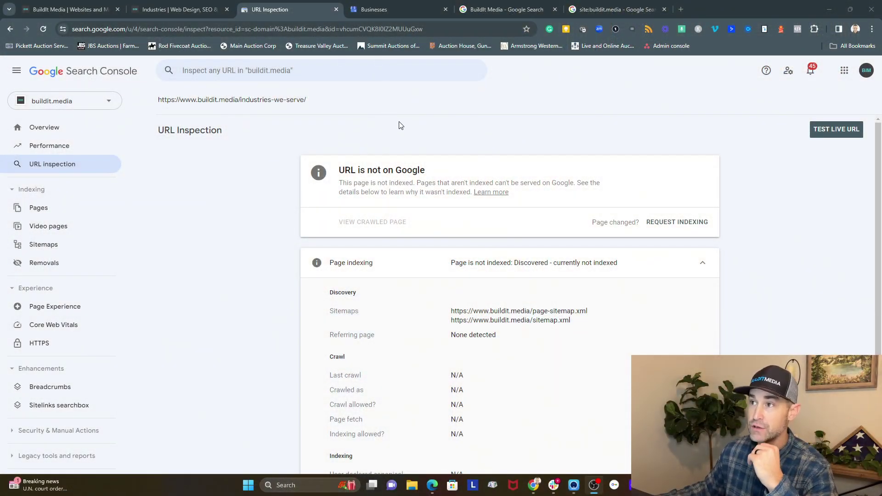
Step: Bring up the BuildIt Media search results and dismiss the business updates list
{"action": "left_click", "coordinate": [412, 13]}
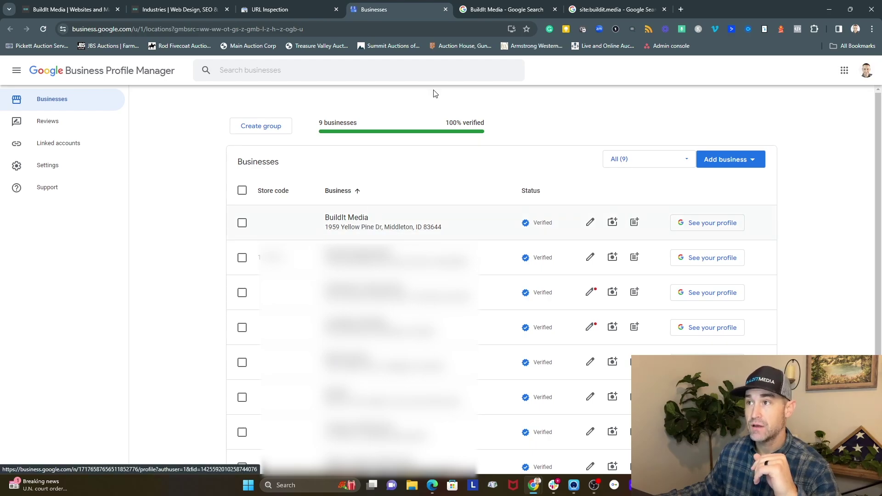
{"action": "left_click", "coordinate": [516, 10]}
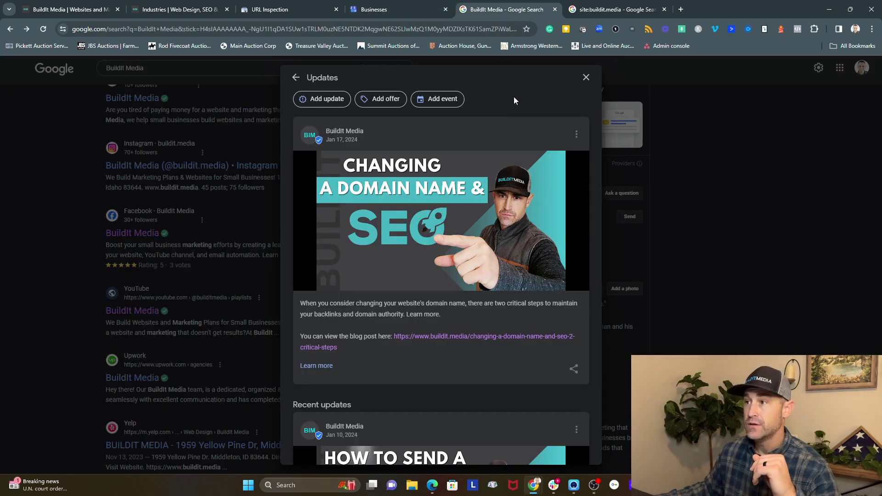
{"action": "left_click", "coordinate": [585, 78]}
{"action": "scroll", "coordinate": [338, 192], "scroll_direction": "down", "scroll_amount": 5}
{"action": "scroll", "coordinate": [536, 309], "scroll_direction": "up", "scroll_amount": 3}
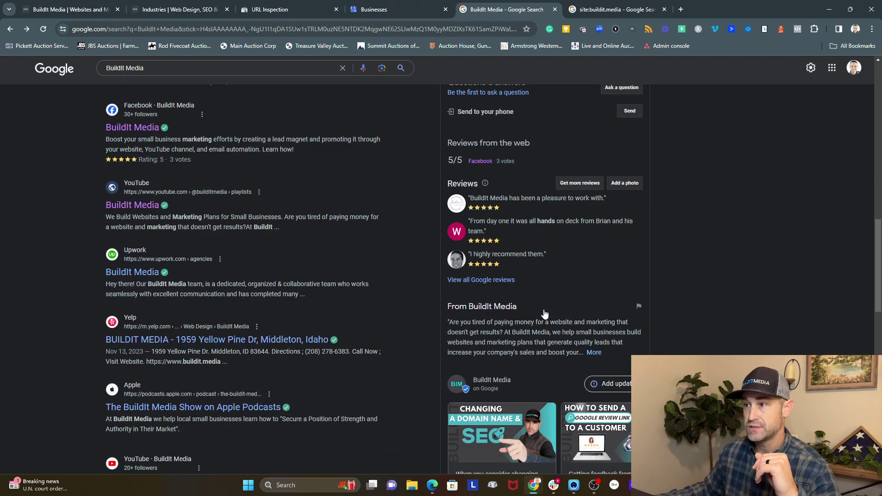
{"action": "scroll", "coordinate": [545, 309], "scroll_direction": "up", "scroll_amount": 2}
{"action": "scroll", "coordinate": [548, 313], "scroll_direction": "up", "scroll_amount": 2}
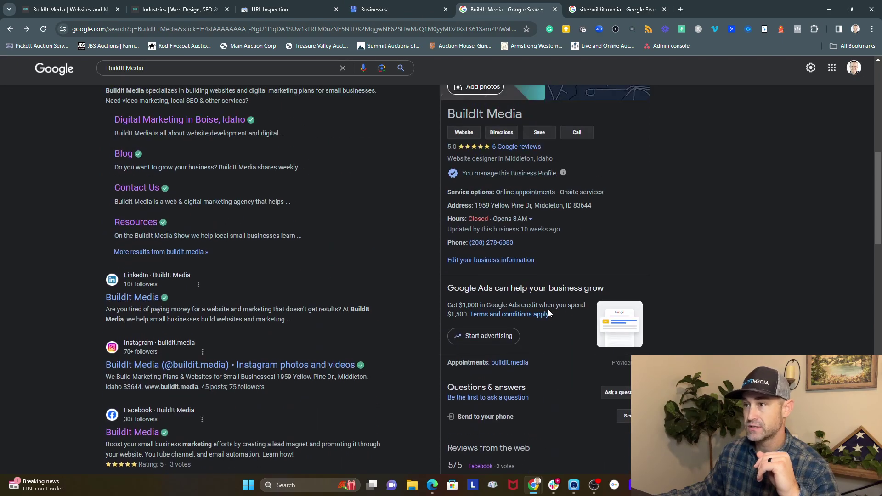
{"action": "scroll", "coordinate": [547, 313], "scroll_direction": "up", "scroll_amount": 1}
{"action": "scroll", "coordinate": [477, 303], "scroll_direction": "up", "scroll_amount": 2}
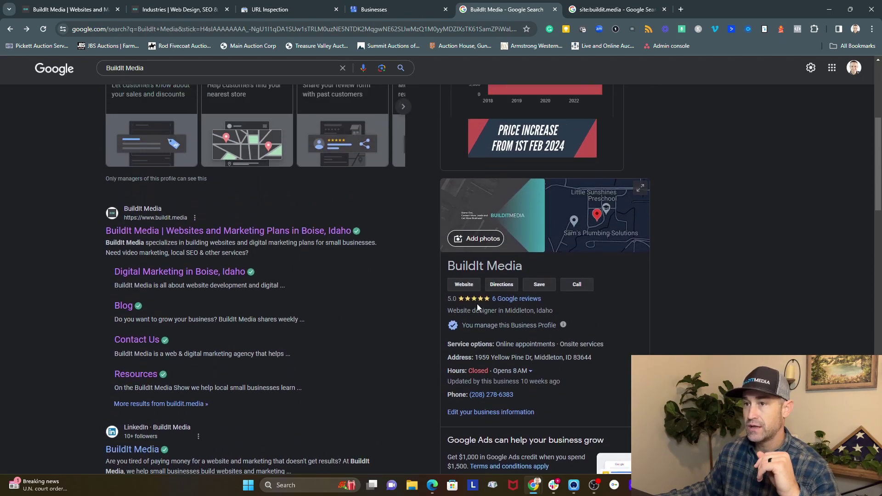
{"action": "scroll", "coordinate": [477, 304], "scroll_direction": "up", "scroll_amount": 2}
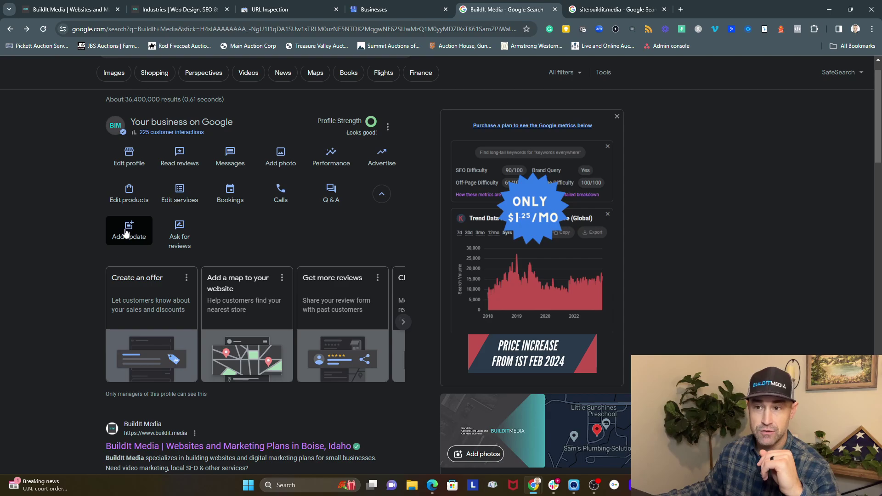
{"action": "scroll", "coordinate": [504, 268], "scroll_direction": "down", "scroll_amount": 5}
{"action": "scroll", "coordinate": [505, 271], "scroll_direction": "down", "scroll_amount": 4}
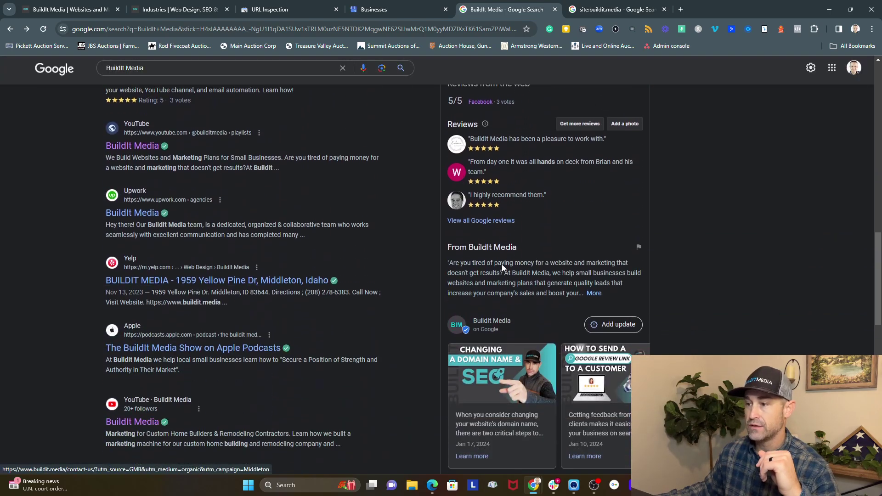
{"action": "scroll", "coordinate": [524, 282], "scroll_direction": "down", "scroll_amount": 1}
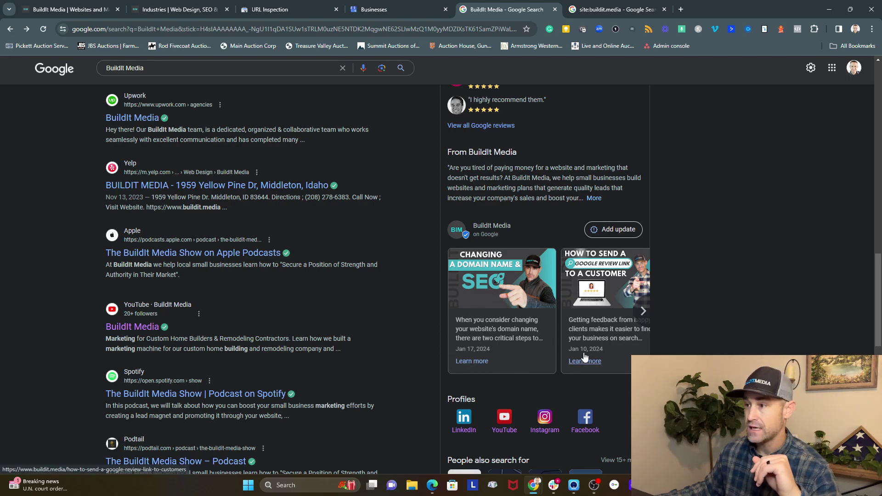
{"action": "left_click", "coordinate": [614, 234]}
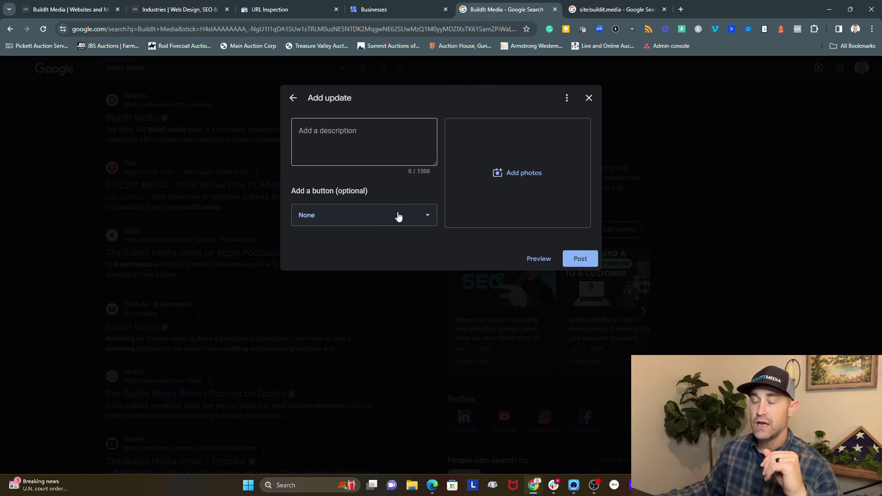
{"action": "left_click", "coordinate": [410, 218]}
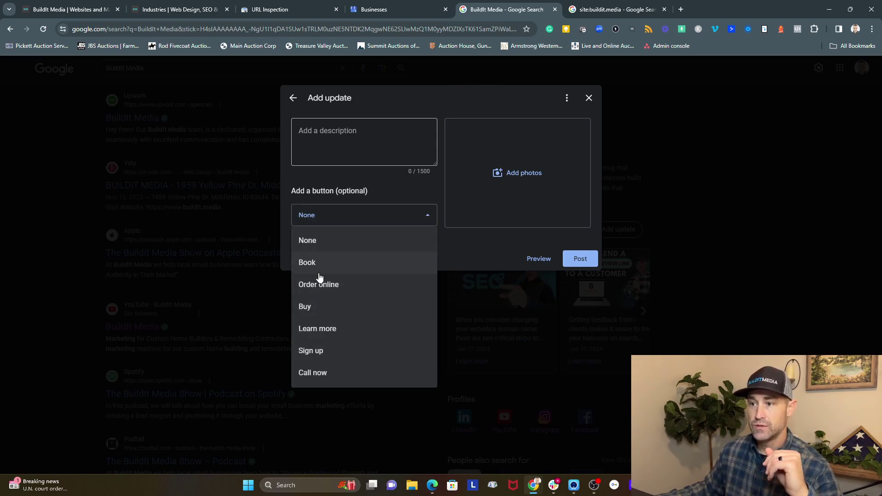
{"action": "left_click", "coordinate": [588, 98]}
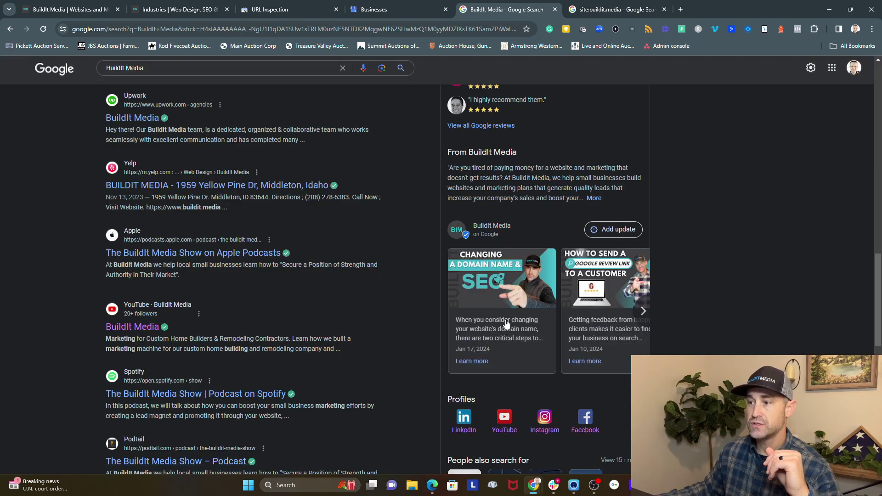
Step: Open the Changing a Domain Name & SEO post and highlight its description paragraph
{"action": "left_click", "coordinate": [508, 324]}
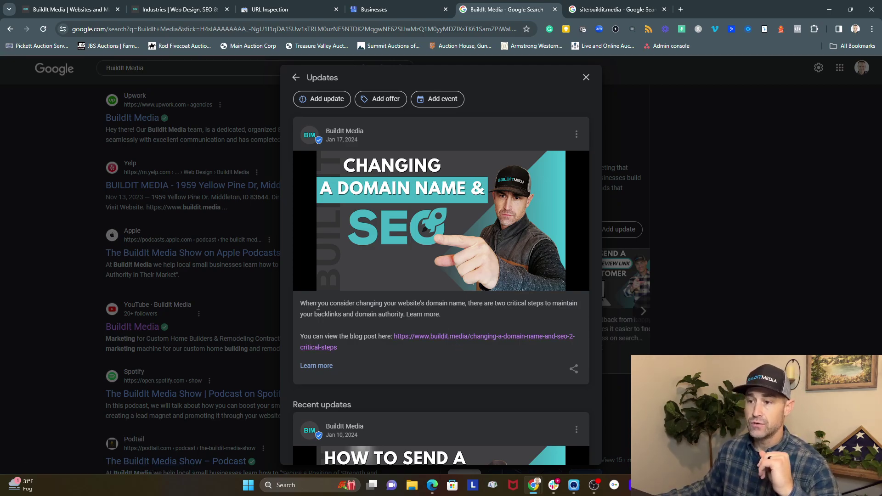
{"action": "left_click_drag", "start_coordinate": [302, 305], "coordinate": [465, 315]}
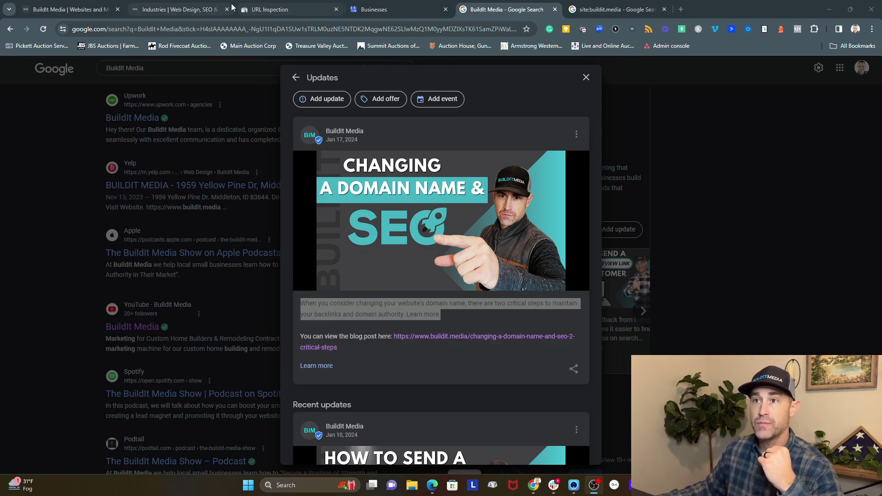
Step: Re-inspect the pasted Industries We Serve URL on the URL Inspection page
{"action": "left_click", "coordinate": [263, 8]}
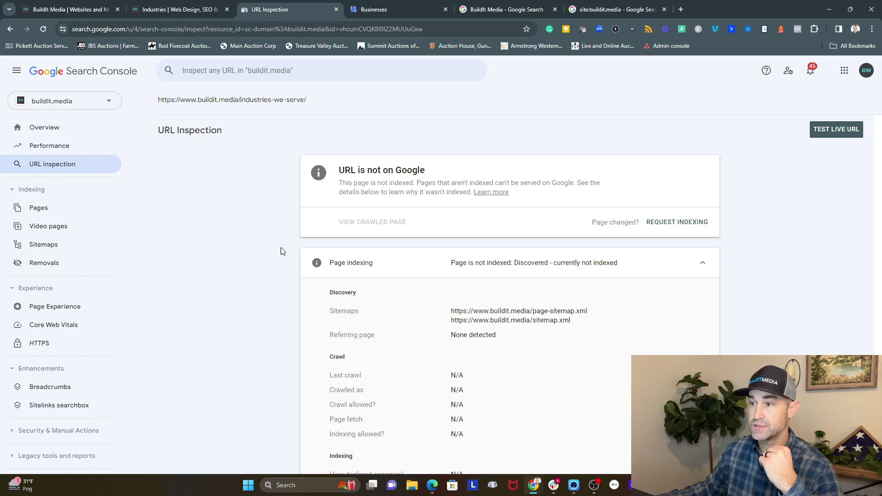
{"action": "left_click", "coordinate": [234, 70]}
{"action": "right_click", "coordinate": [232, 70]}
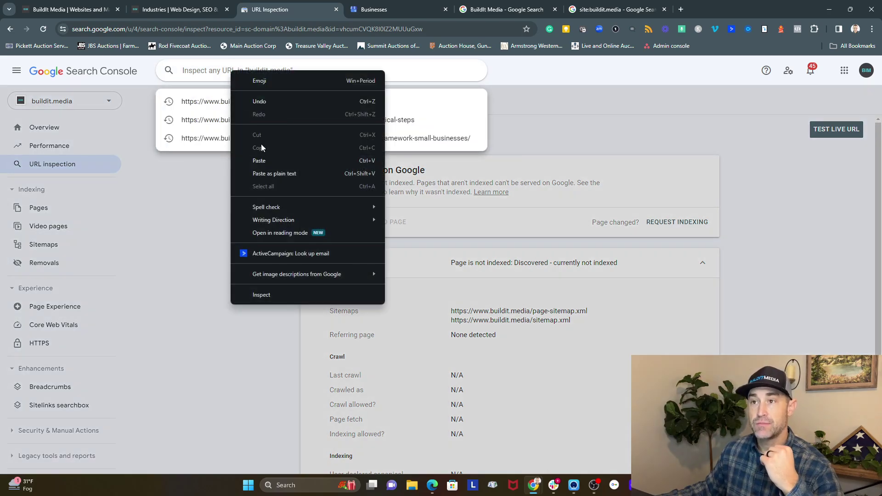
{"action": "left_click", "coordinate": [263, 169]}
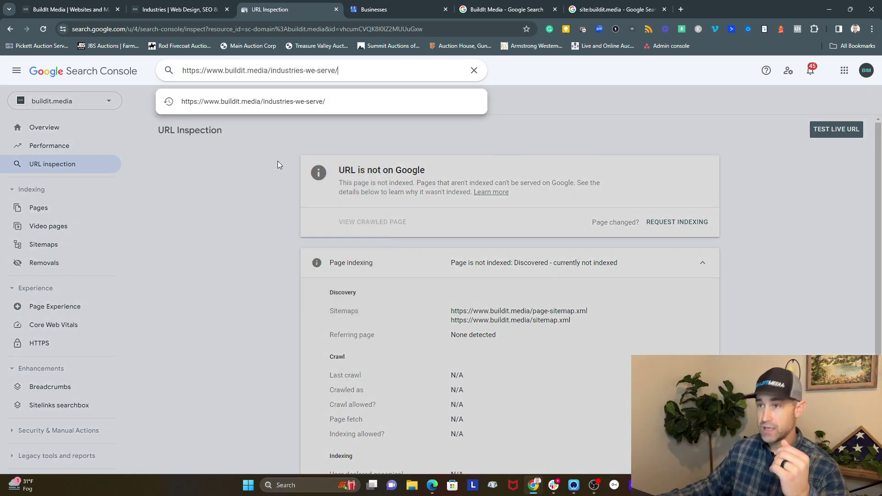
{"action": "key", "text": "Return"}
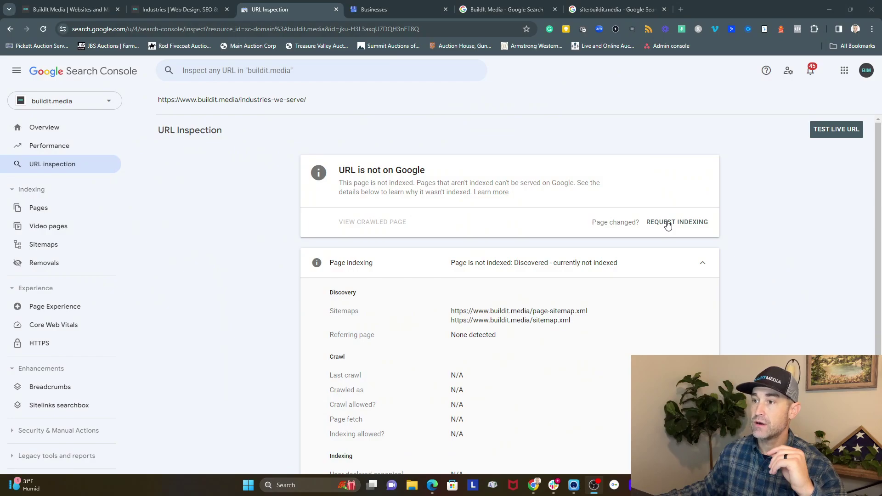
Step: Request indexing for the Industries We Serve page
{"action": "left_click", "coordinate": [667, 223]}
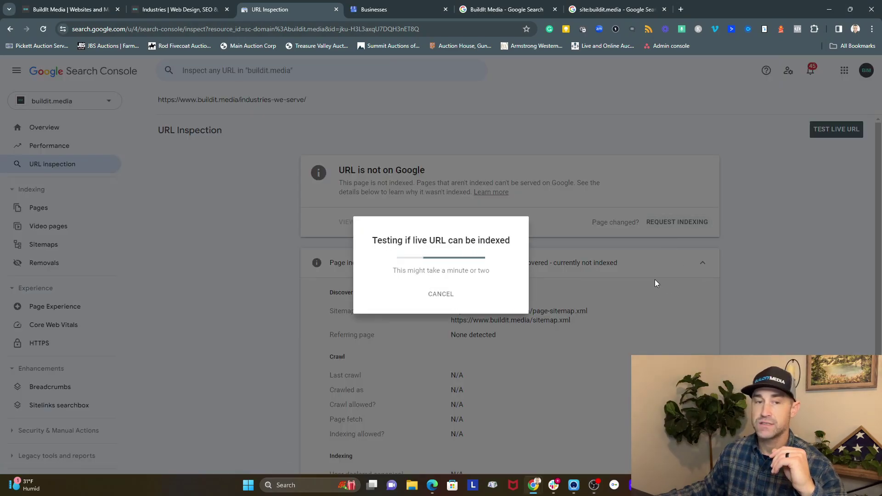